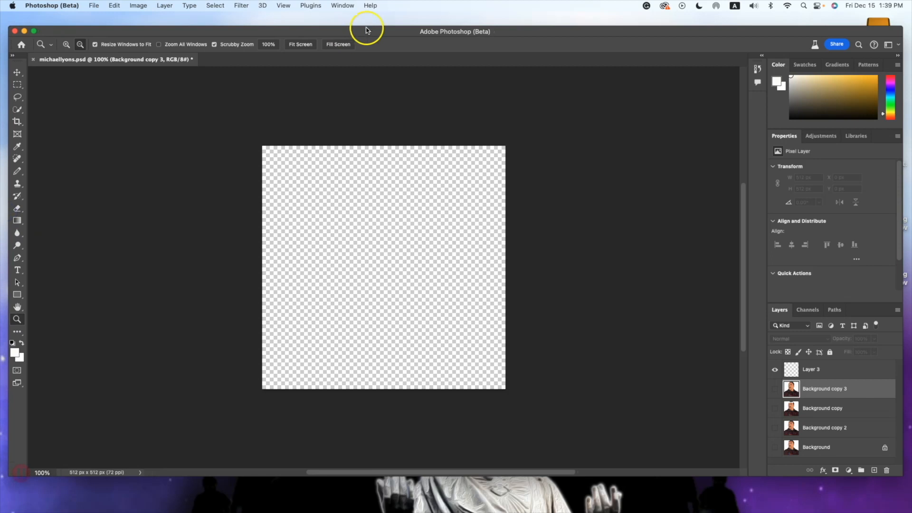
- Compare the watermarked Background layer with the retouched Background copy 3 layer by toggling their visibility, leaving both hidden
left_click_drag(366, 27, 367, 15)
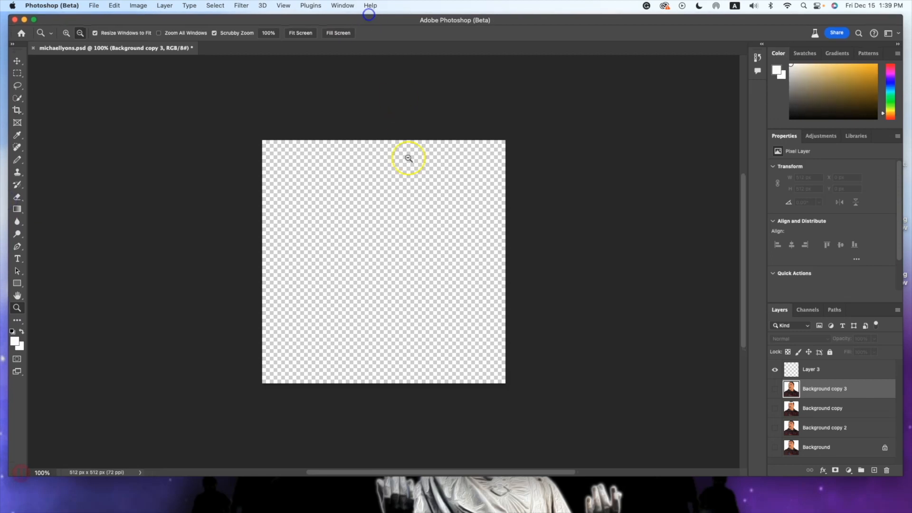
left_click_drag(237, 476, 237, 511)
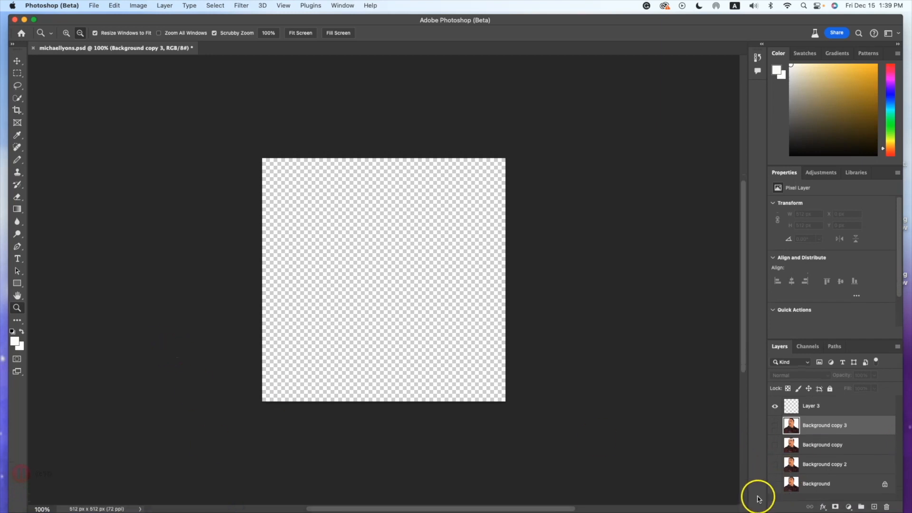
left_click(775, 484)
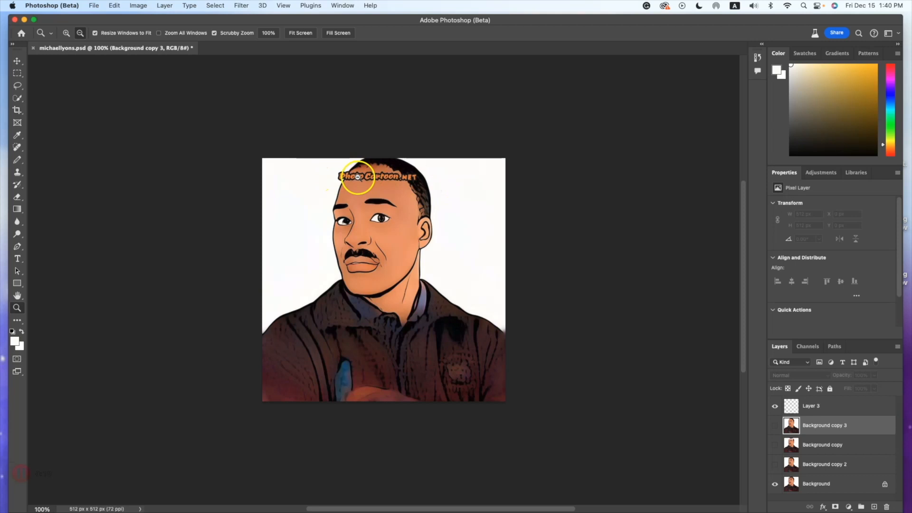
left_click(775, 488)
left_click(776, 427)
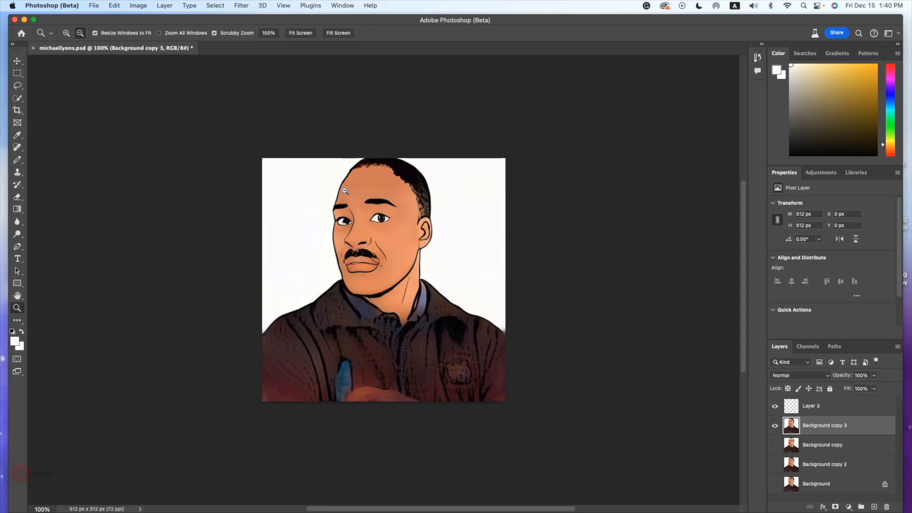
left_click(374, 191)
left_click(775, 432)
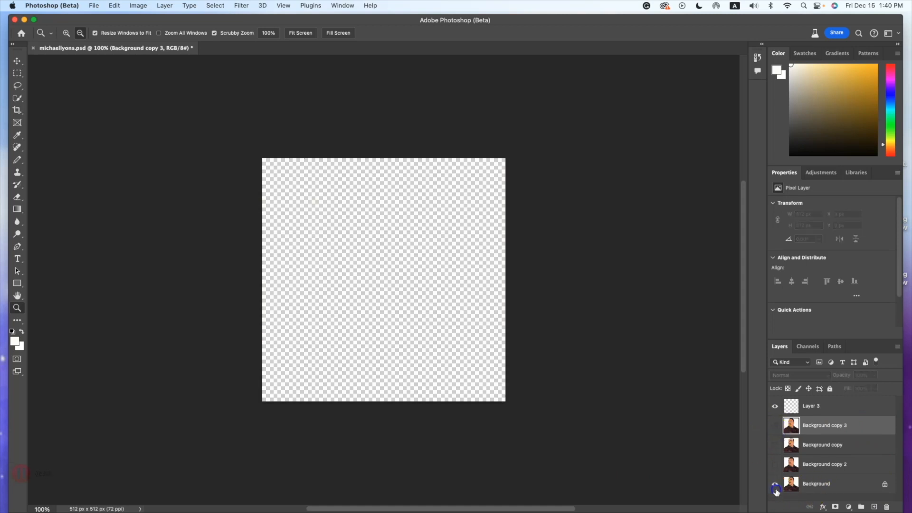
left_click(775, 485)
left_click(777, 486)
left_click(776, 426)
left_click(776, 425)
left_click(776, 485)
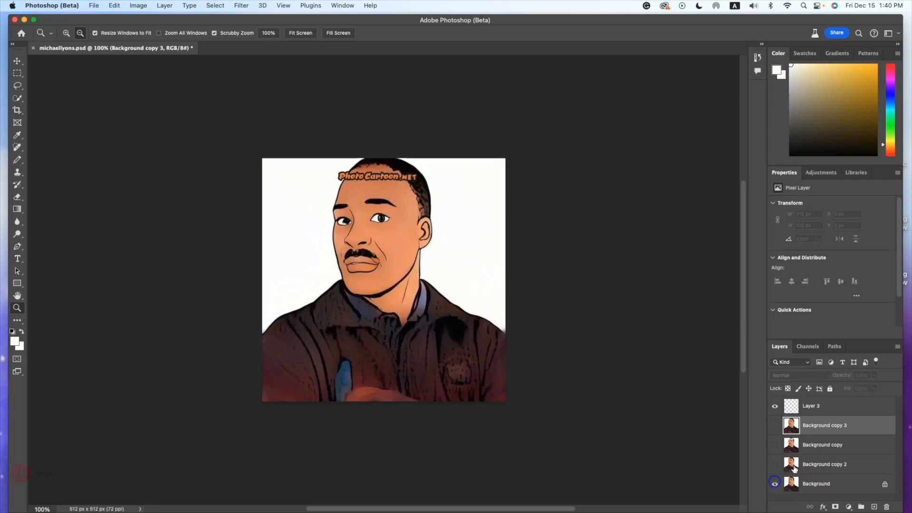
left_click(776, 485)
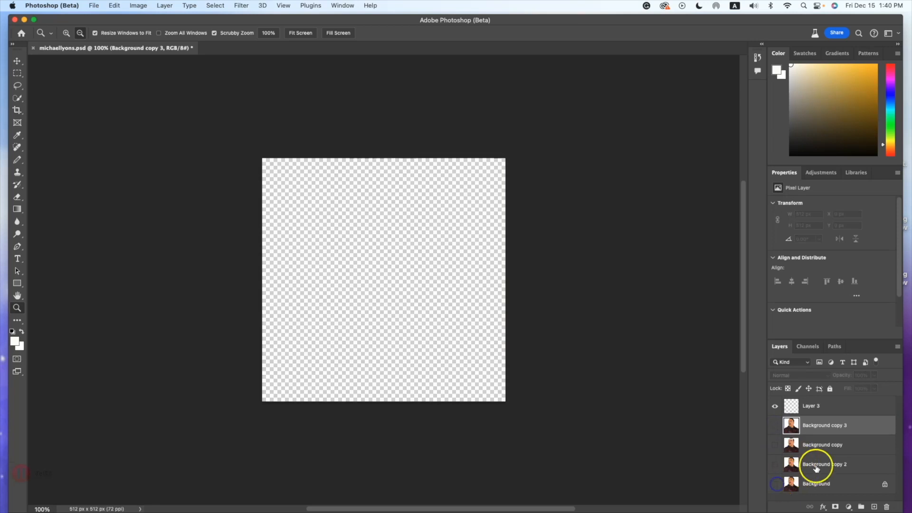
- Make the Background copy 2 layer active and visible
left_click(815, 466)
left_click(775, 464)
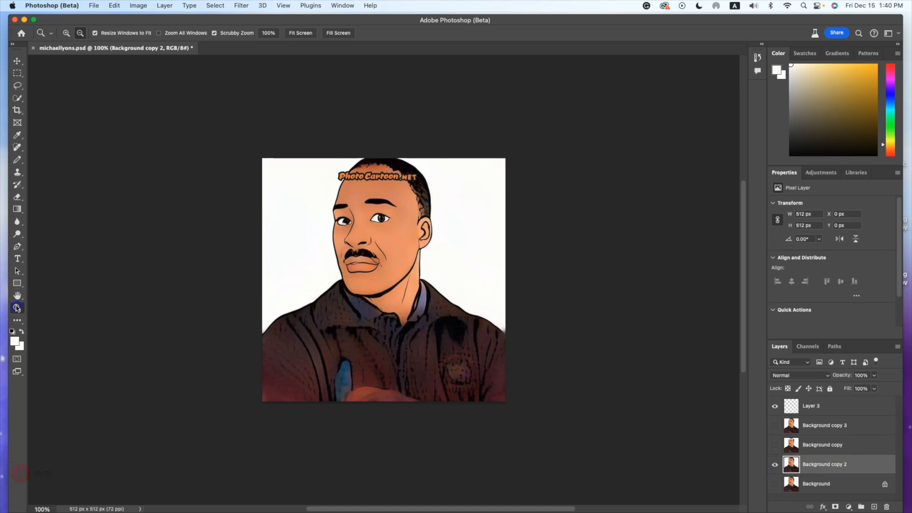
- Enclose the PhotoCartoon.net watermark in a rectangular marquee of about 174 × 33 px, delete its pixels and deselect
left_click(68, 34)
left_click(310, 237)
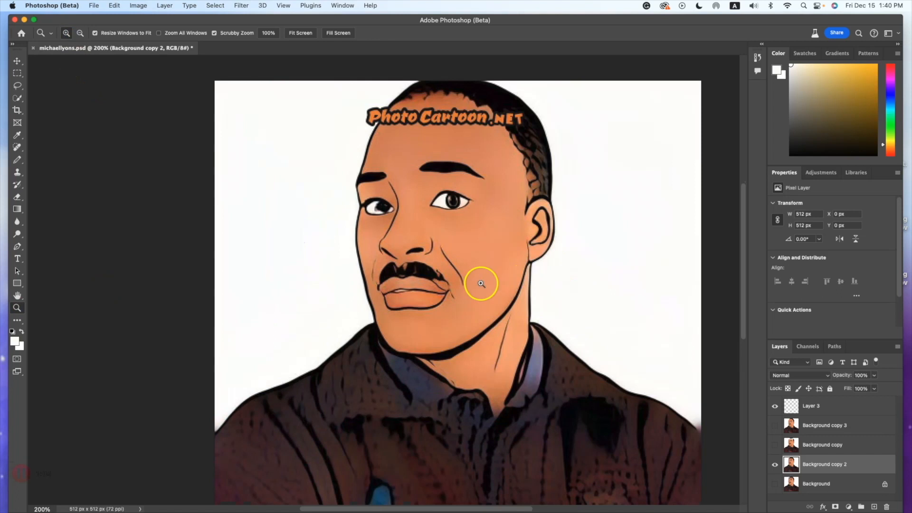
key("h")
left_click_drag(515, 209, 492, 200)
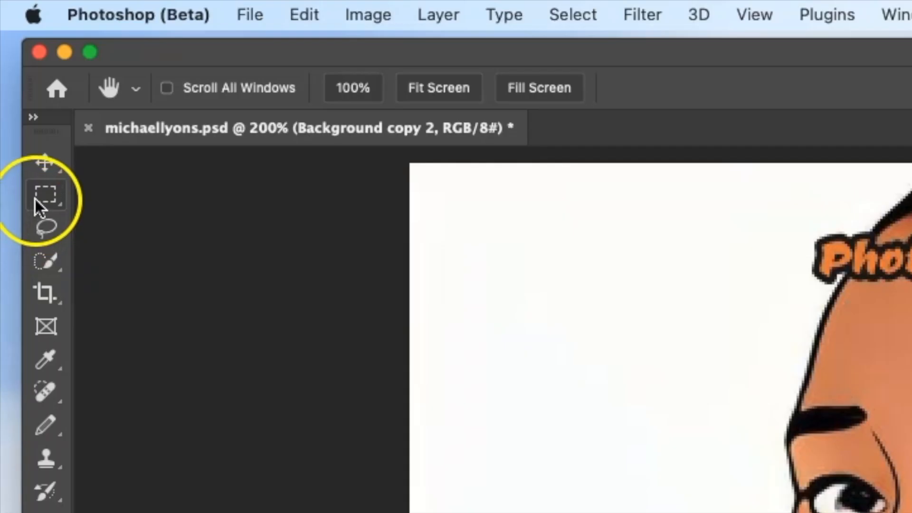
left_click(15, 74)
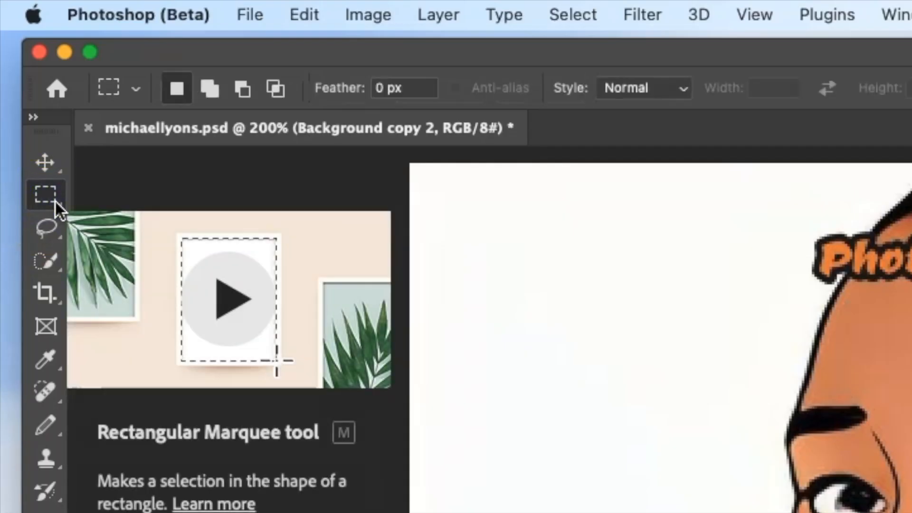
right_click(54, 197)
left_click(108, 191)
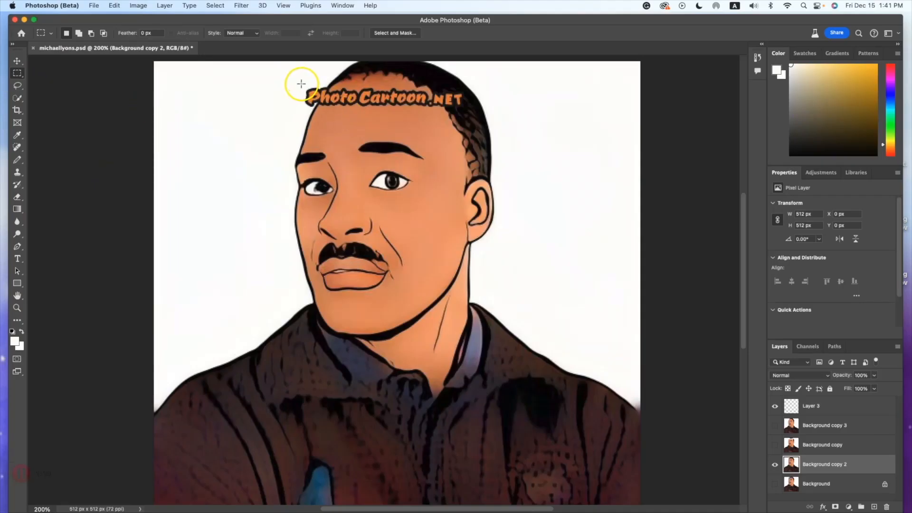
left_click_drag(301, 84, 466, 114)
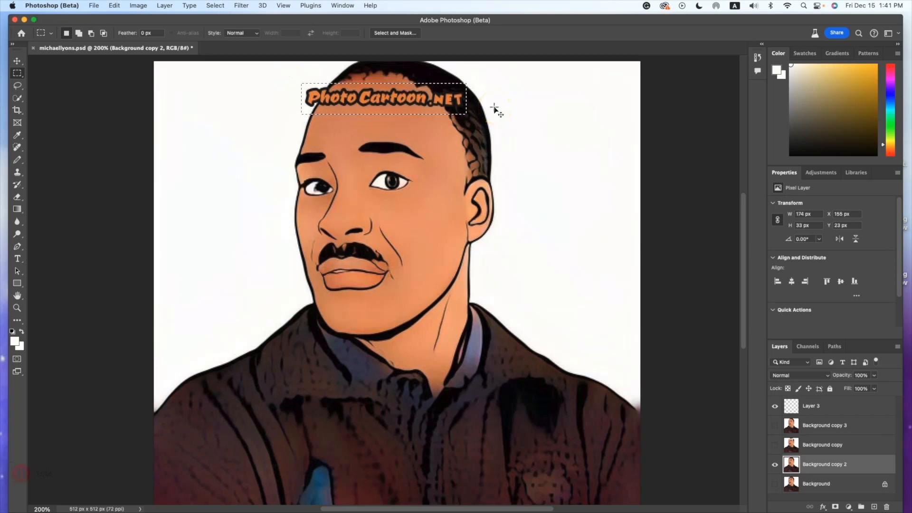
key("Delete")
key("super+d")
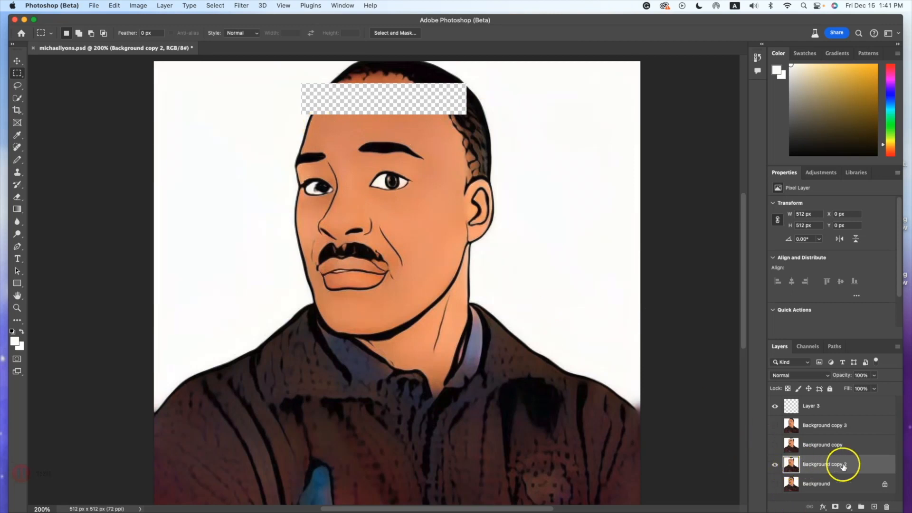
- Activate the Pencil tool for redrawing the erased forehead strip and check its brush size and hardness
left_click(17, 310)
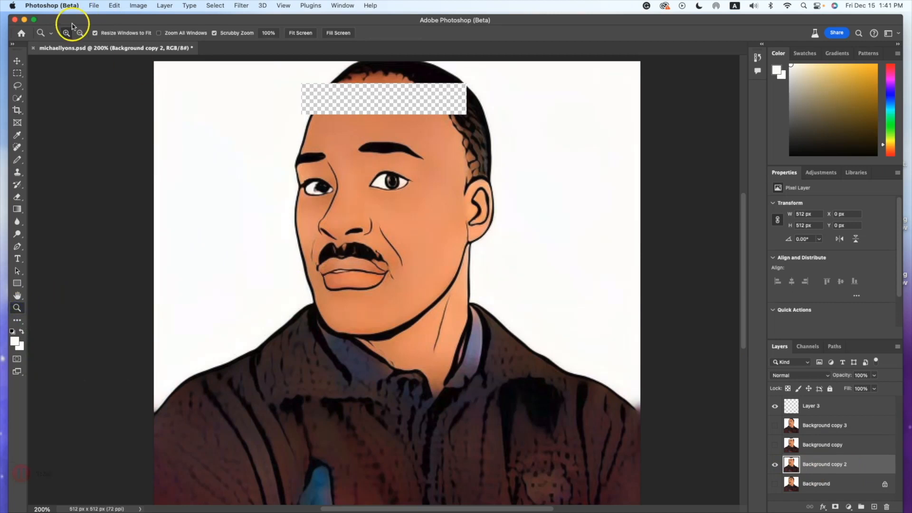
left_click(316, 99)
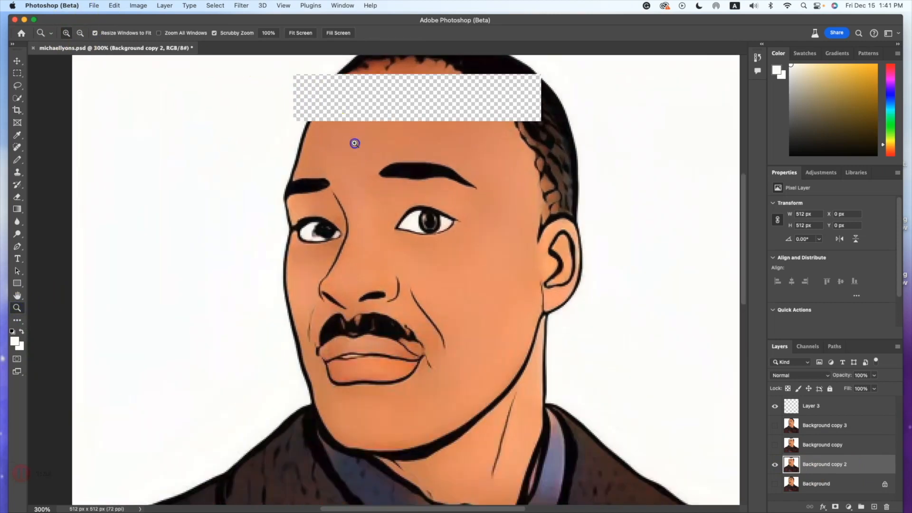
left_click(355, 143)
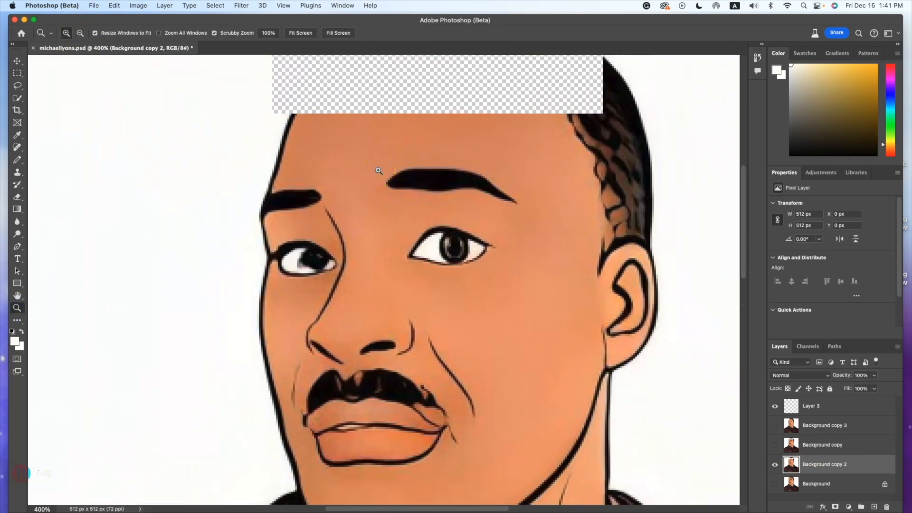
left_click_drag(401, 150, 390, 105)
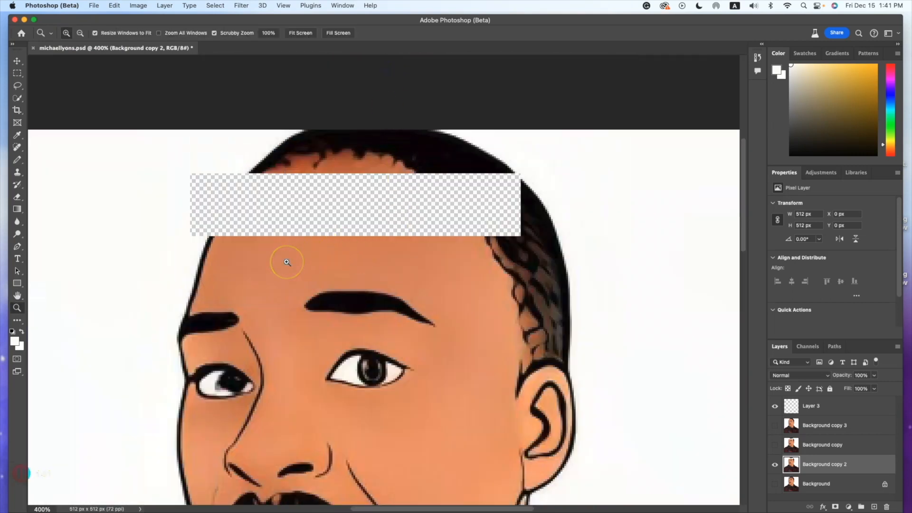
key("h")
left_click_drag(287, 261, 319, 98)
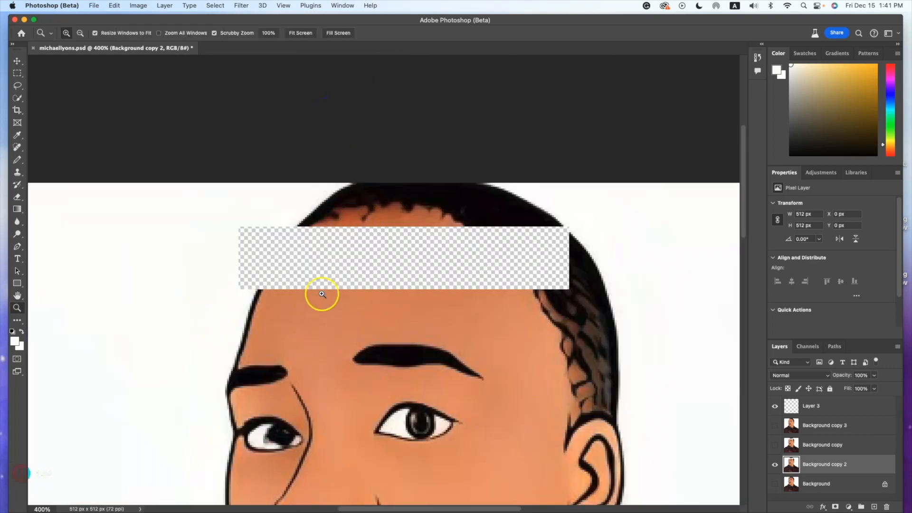
left_click(233, 333)
left_click(519, 319)
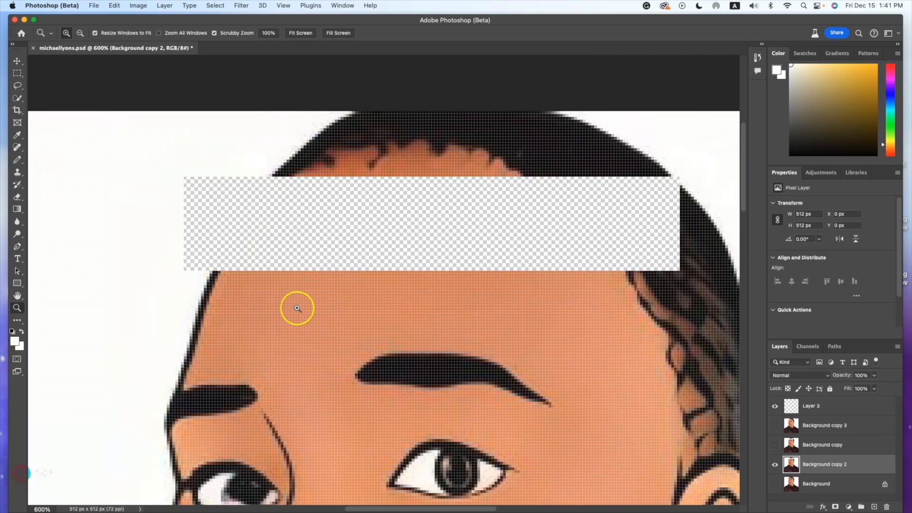
left_click(512, 306)
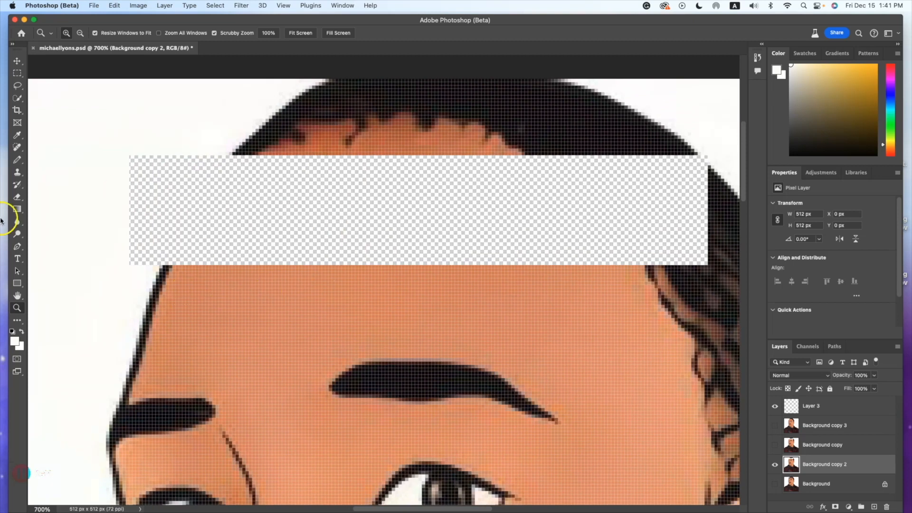
left_click(18, 161)
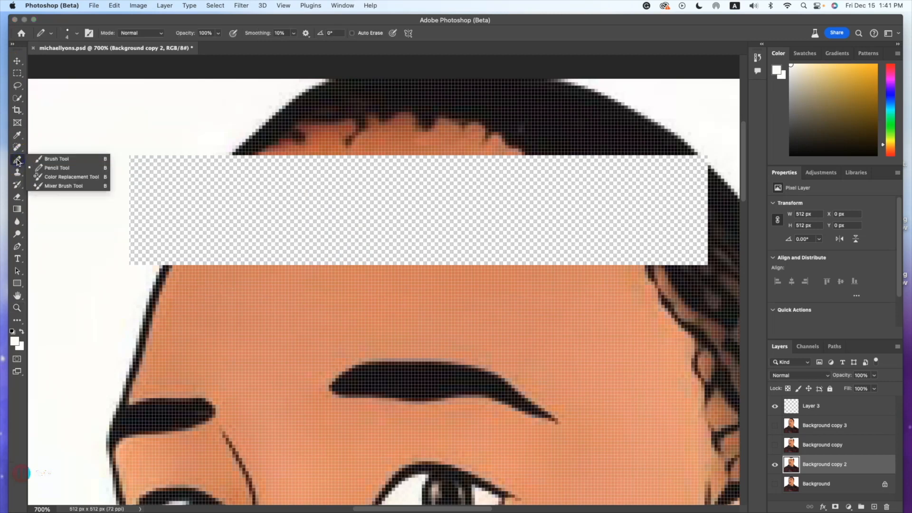
left_click(57, 166)
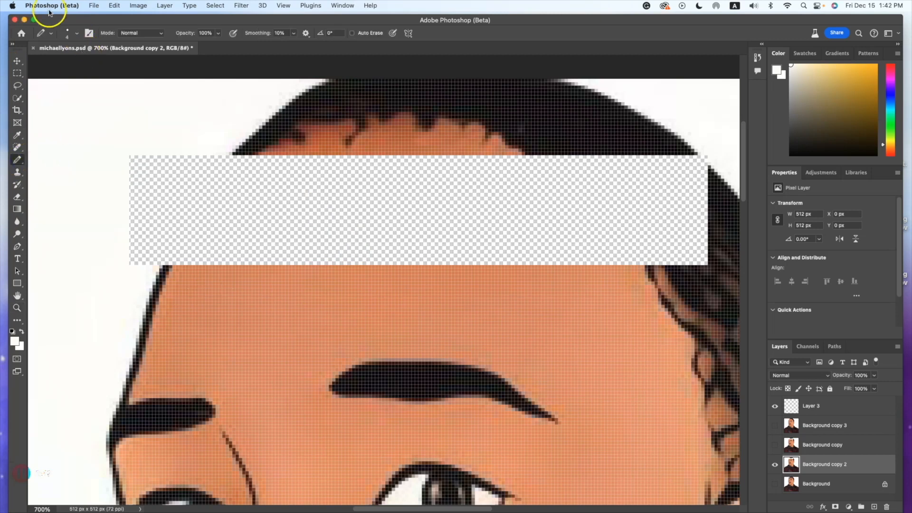
left_click(78, 34)
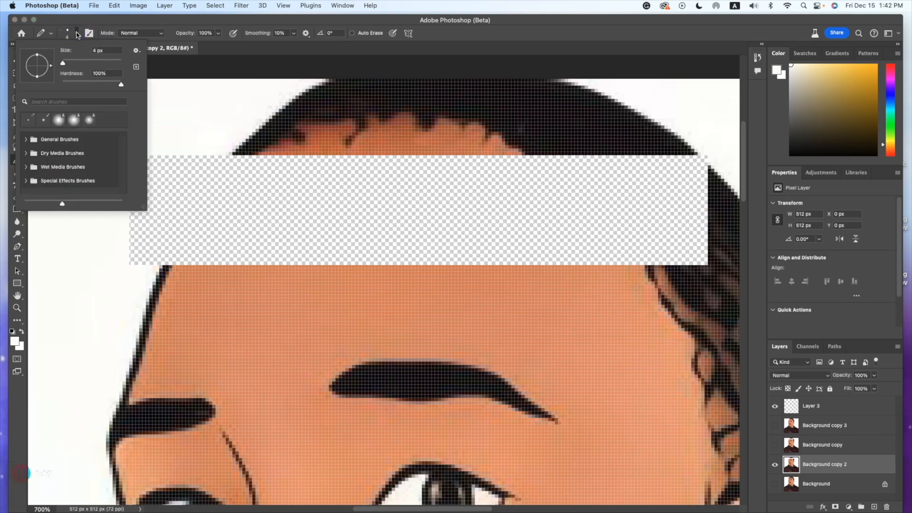
left_click(69, 33)
left_click(78, 34)
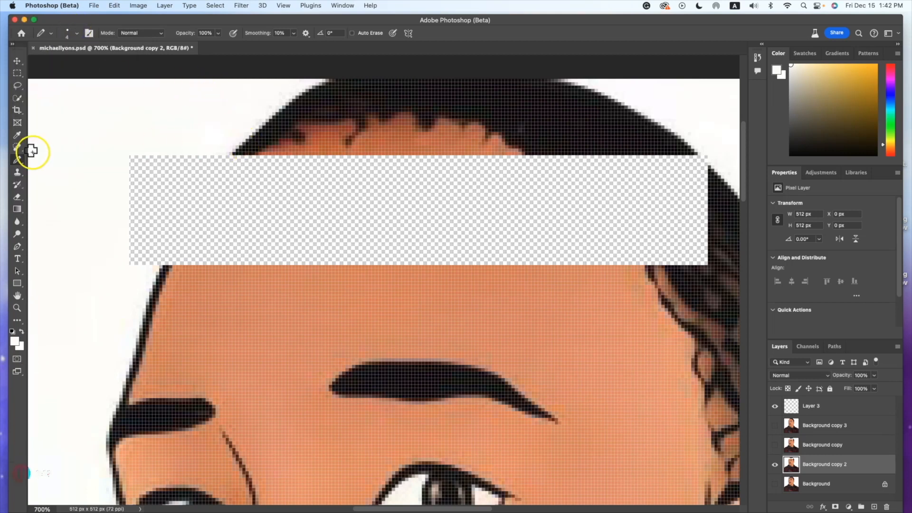
- Set the foreground color to near-black 060208, sampled from the head outline just below the erased strip
left_click(14, 342)
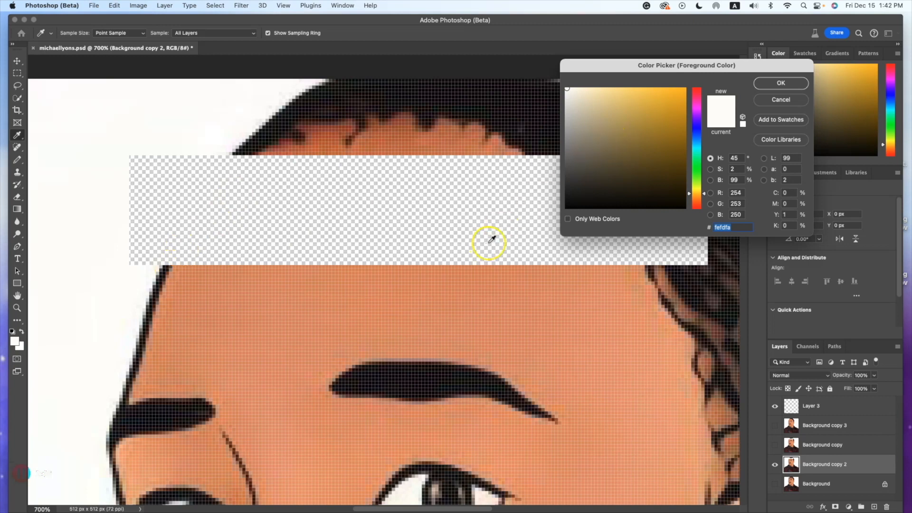
left_click(166, 267)
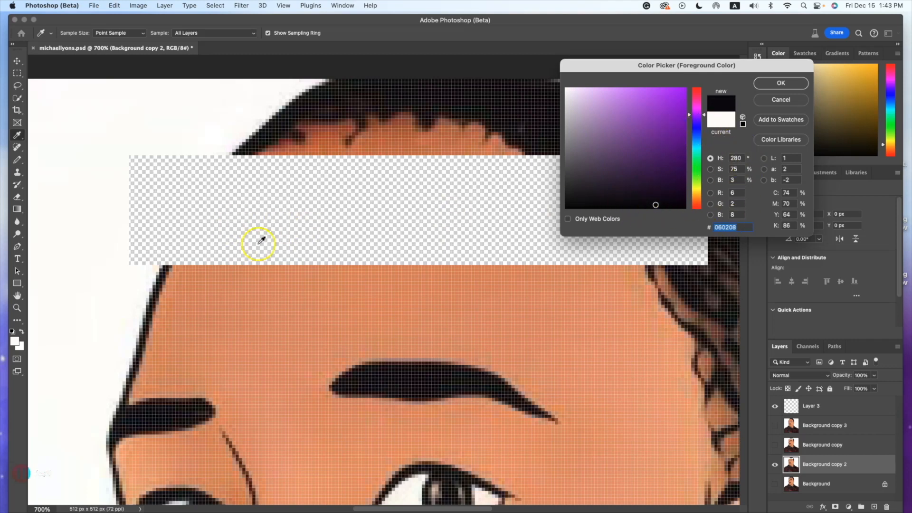
left_click(765, 87)
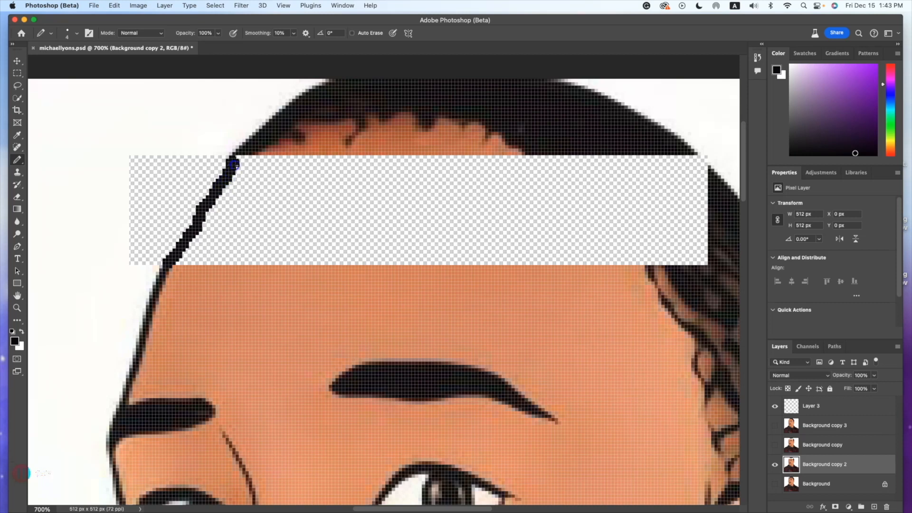
- Draw the missing head outline across the left end of the erased strip, thickening and smoothing it to join the existing lines
left_click_drag(246, 157, 167, 260)
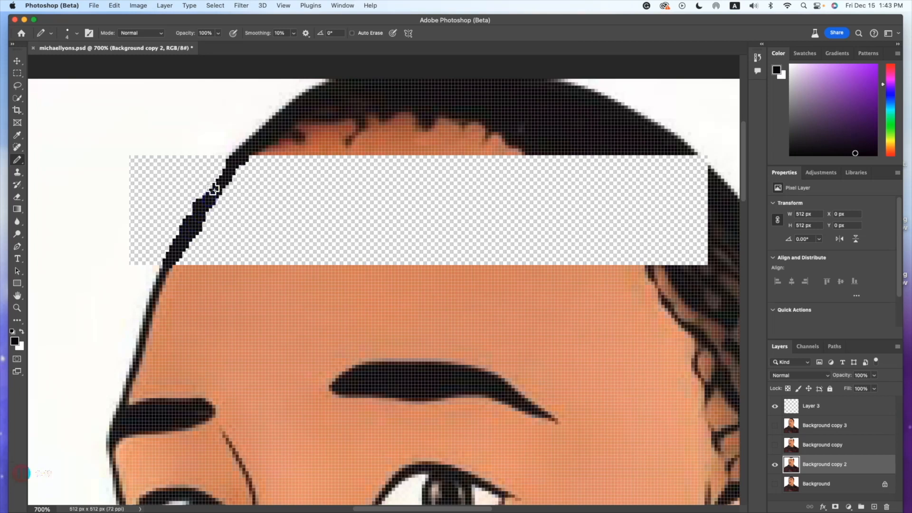
mouse_move(205, 196)
left_mouse_down()
mouse_move(190, 211)
mouse_move(222, 171)
left_mouse_up()
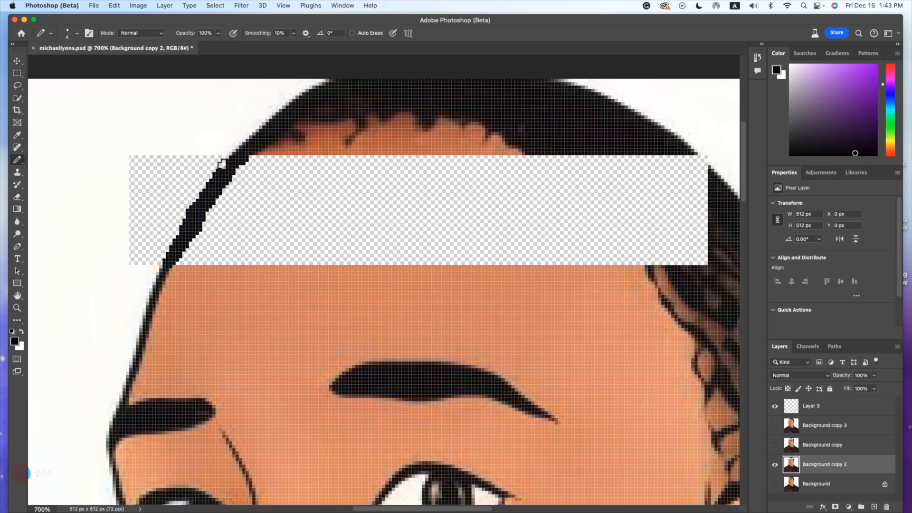
left_click_drag(159, 241, 193, 244)
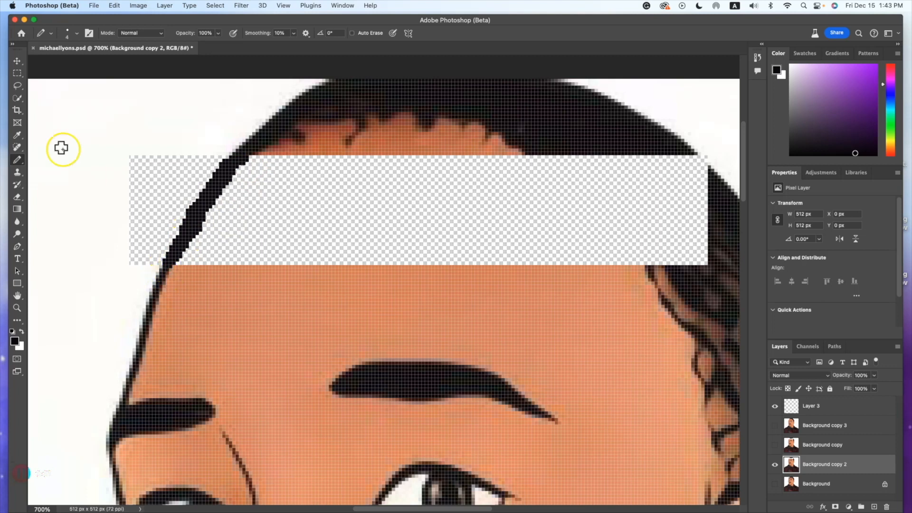
left_click(78, 34)
left_click(78, 35)
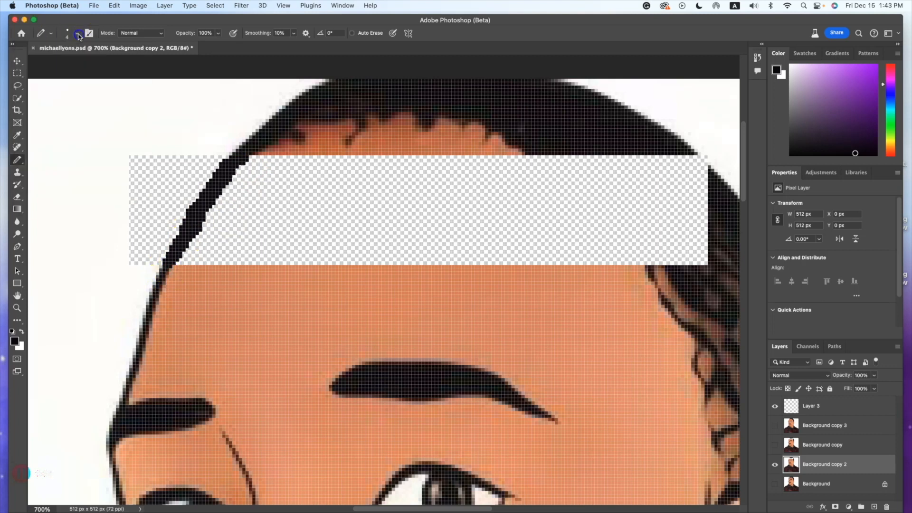
left_click(52, 35)
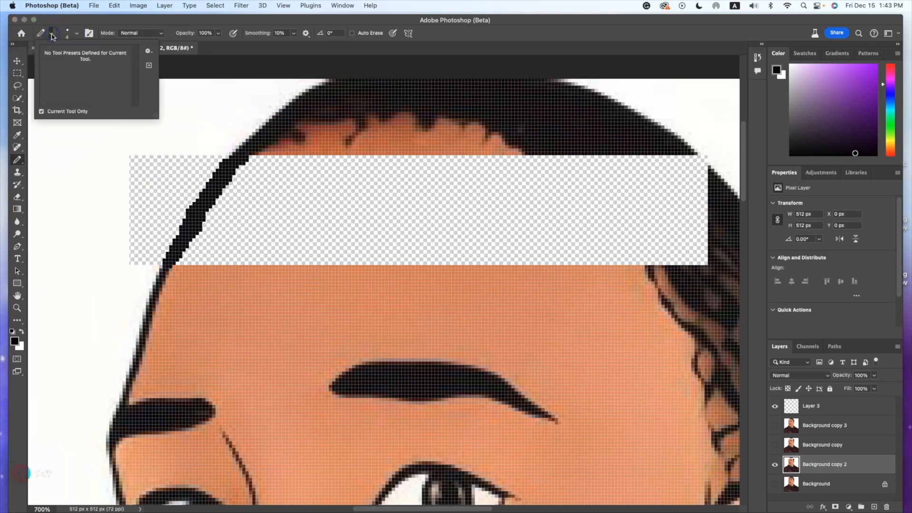
left_click(52, 36)
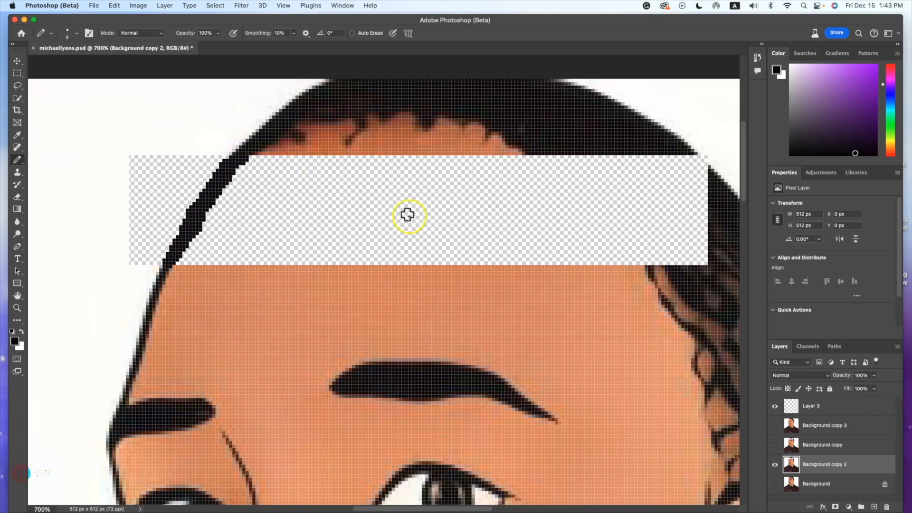
- Pencil in the missing forehead skin across the erased strip with d3825c, sampled beside the head outline just below the strip
left_click(15, 342)
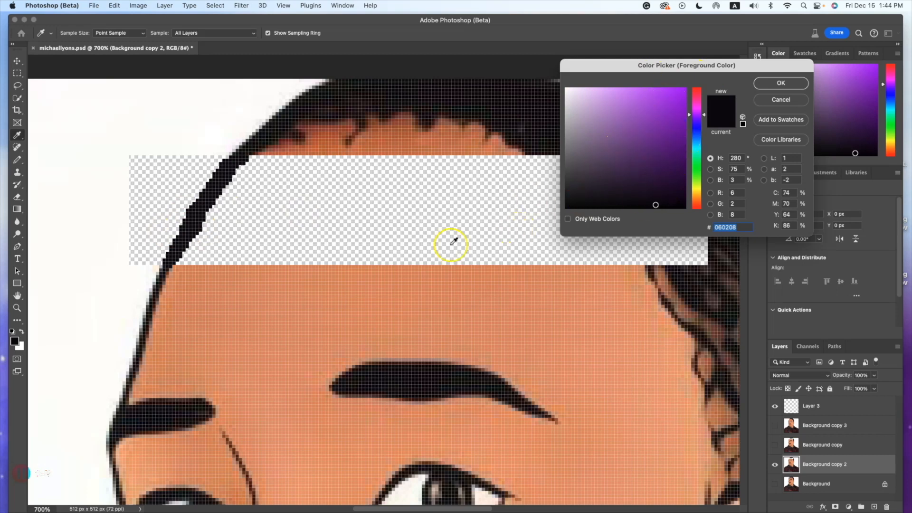
left_click(202, 272)
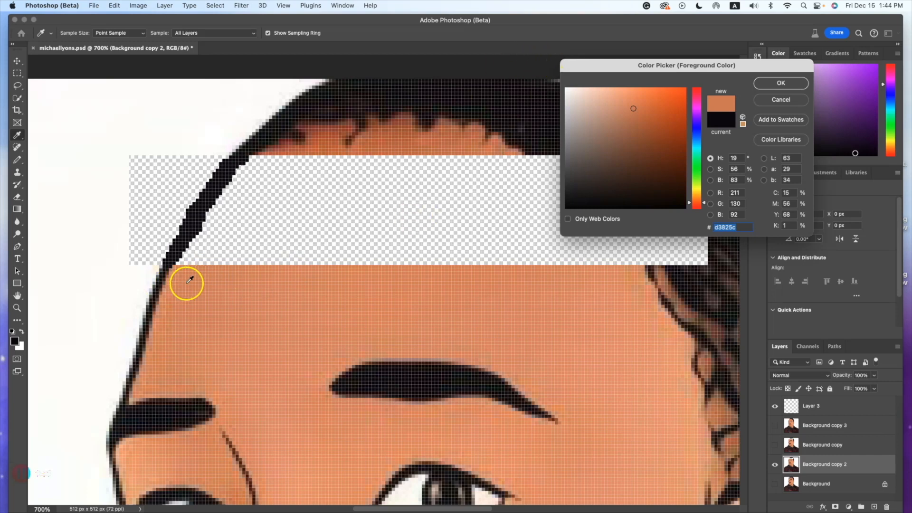
left_click(782, 84)
key("b")
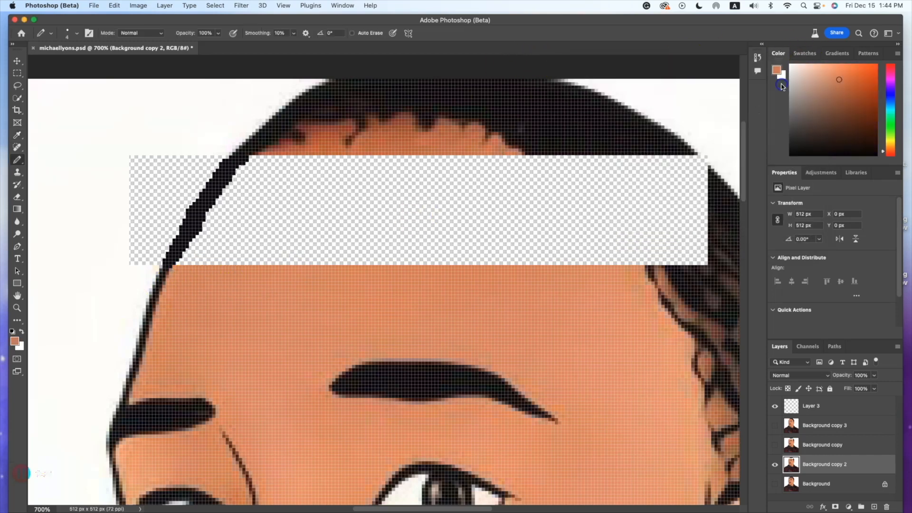
left_click(251, 164)
mouse_move(247, 162)
left_mouse_down()
mouse_move(206, 257)
mouse_move(262, 230)
mouse_move(281, 159)
mouse_move(328, 140)
mouse_move(297, 248)
mouse_move(349, 212)
mouse_move(463, 164)
mouse_move(514, 162)
mouse_move(554, 166)
mouse_move(587, 273)
mouse_move(579, 198)
mouse_move(625, 260)
left_mouse_up()
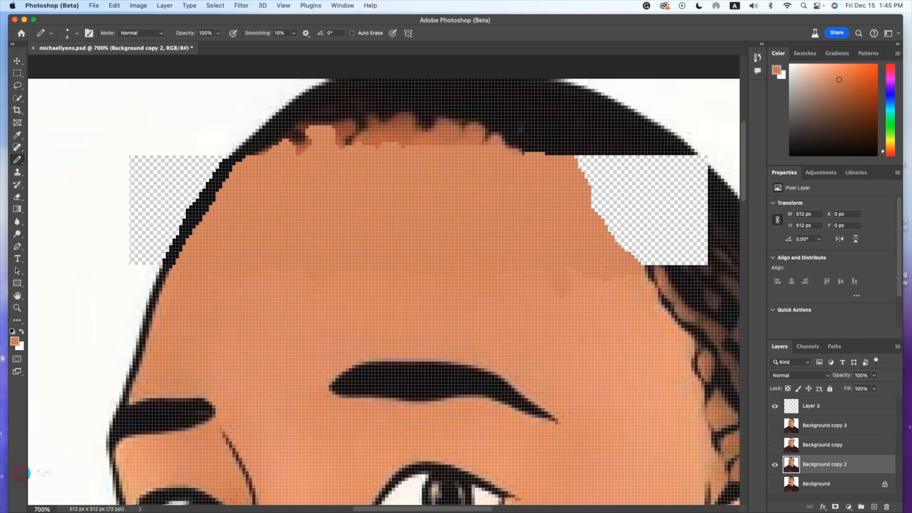
- Fill the erased hair area between the forehead and the back of the head with near-black 060003, sampled from the hair above
left_click(15, 341)
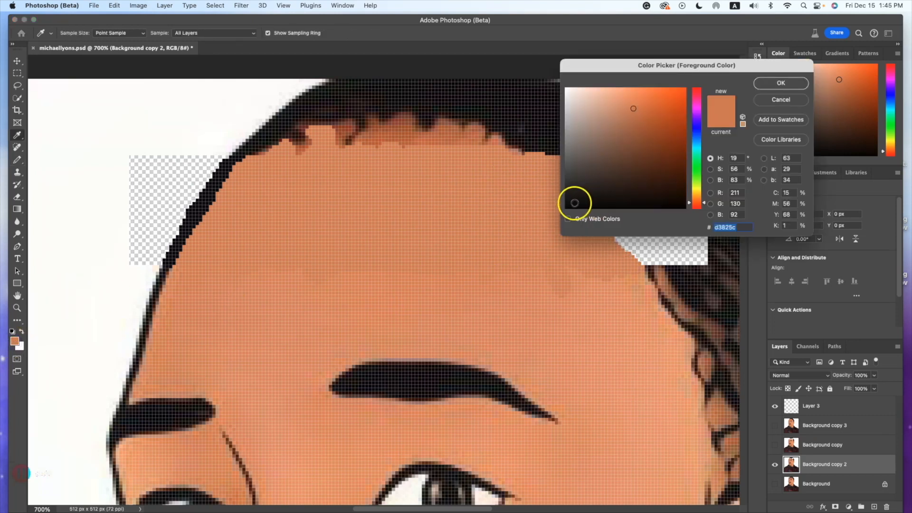
left_click(528, 98)
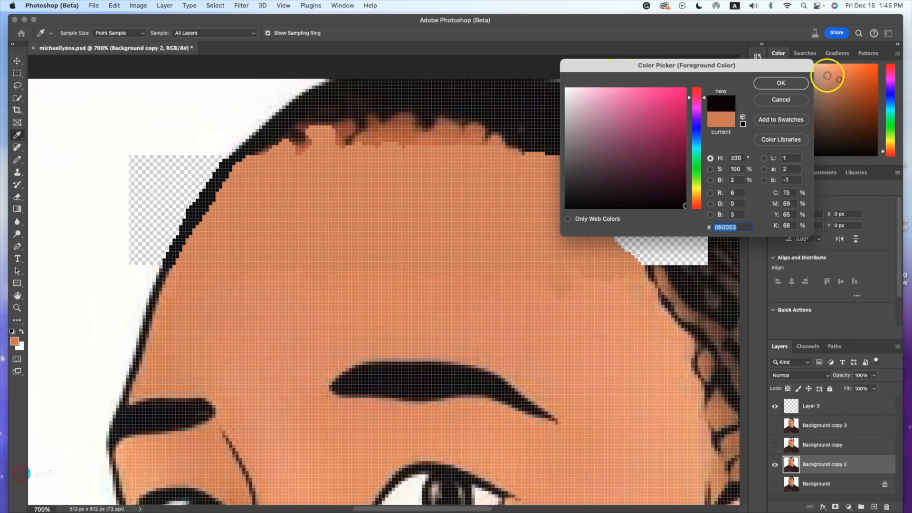
left_click(791, 82)
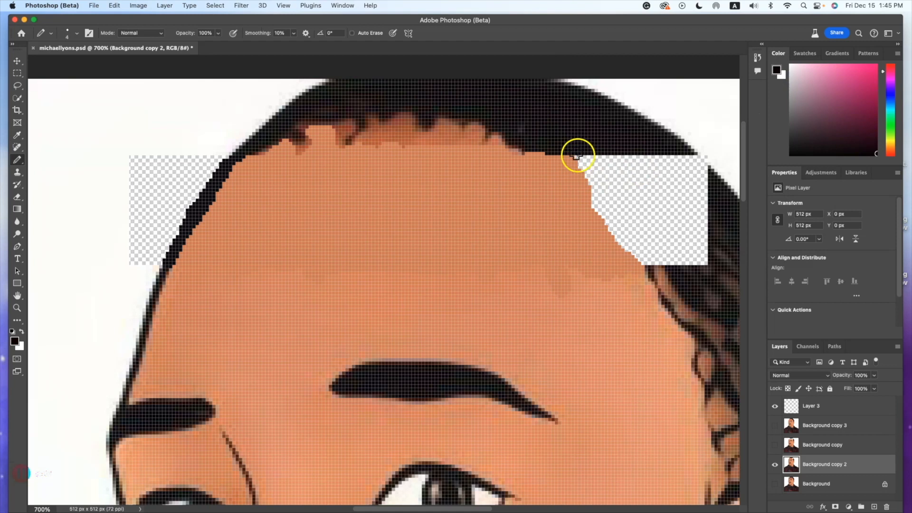
mouse_move(578, 156)
left_mouse_down()
mouse_move(629, 166)
mouse_move(629, 156)
mouse_move(652, 157)
mouse_move(681, 169)
mouse_move(689, 184)
mouse_move(682, 164)
mouse_move(705, 179)
left_mouse_up()
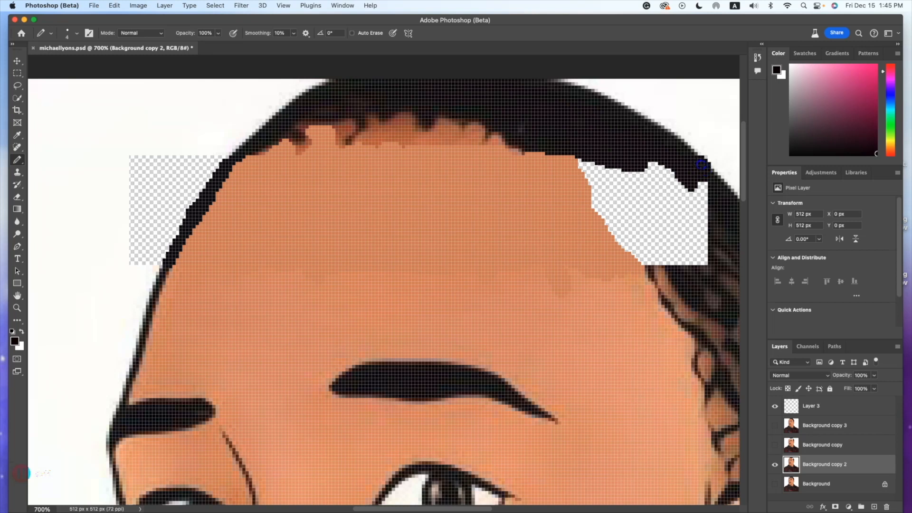
mouse_move(705, 173)
left_mouse_down()
mouse_move(707, 266)
mouse_move(662, 261)
mouse_move(656, 254)
mouse_move(699, 255)
mouse_move(692, 205)
mouse_move(705, 222)
mouse_move(695, 188)
mouse_move(691, 241)
mouse_move(666, 236)
mouse_move(689, 228)
mouse_move(684, 194)
mouse_move(666, 186)
mouse_move(688, 192)
mouse_move(645, 175)
mouse_move(660, 162)
left_mouse_up()
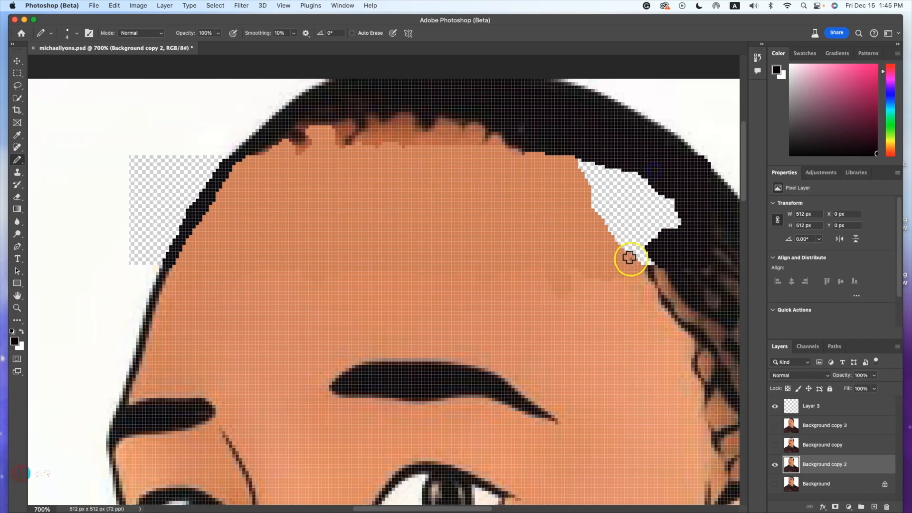
mouse_move(642, 263)
left_mouse_down()
mouse_move(678, 225)
mouse_move(679, 213)
mouse_move(669, 199)
mouse_move(662, 238)
mouse_move(661, 194)
mouse_move(642, 175)
mouse_move(646, 184)
mouse_move(586, 163)
mouse_move(595, 182)
mouse_move(656, 220)
mouse_move(618, 172)
mouse_move(629, 196)
mouse_move(650, 208)
mouse_move(612, 178)
mouse_move(657, 206)
mouse_move(660, 236)
mouse_move(602, 203)
mouse_move(598, 189)
mouse_move(652, 229)
left_mouse_up()
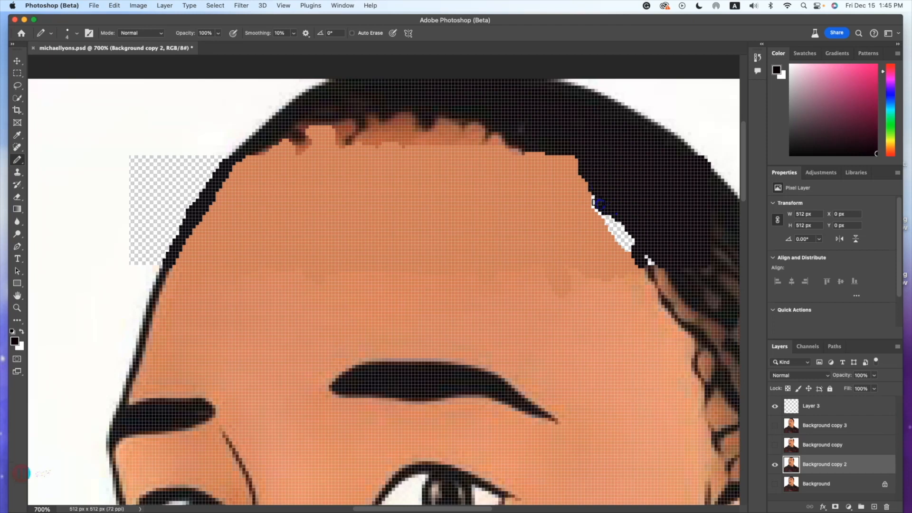
left_click_drag(635, 244, 613, 222)
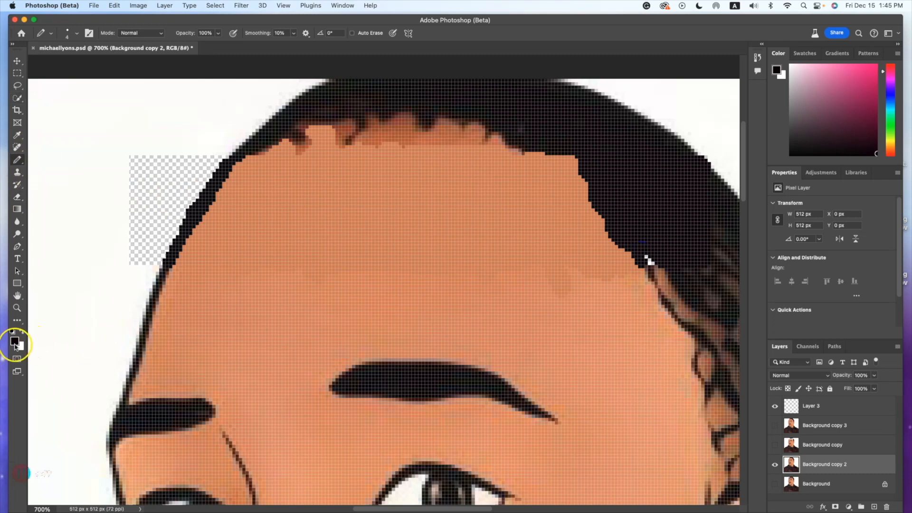
- Patch the small gap at the lower end of the redrawn hairline with skin color de8e64, sampled from the forehead just below it
left_click(15, 342)
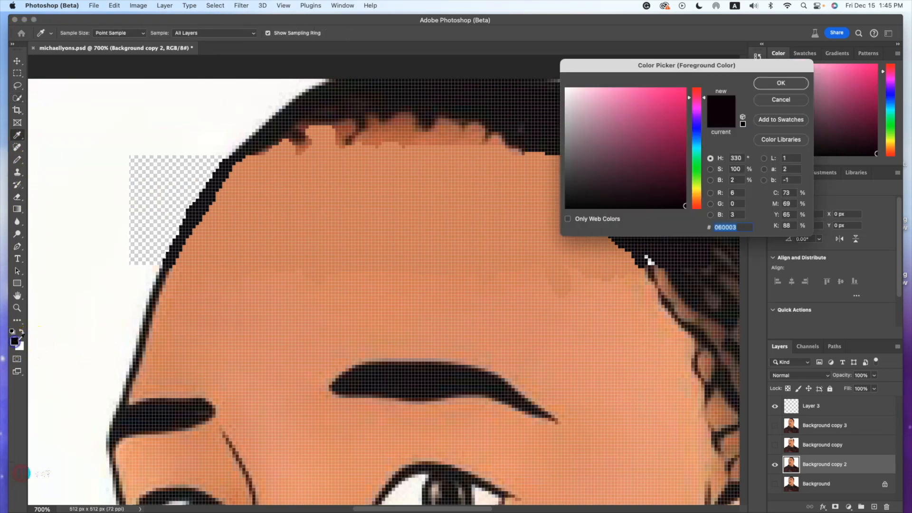
left_click(633, 282)
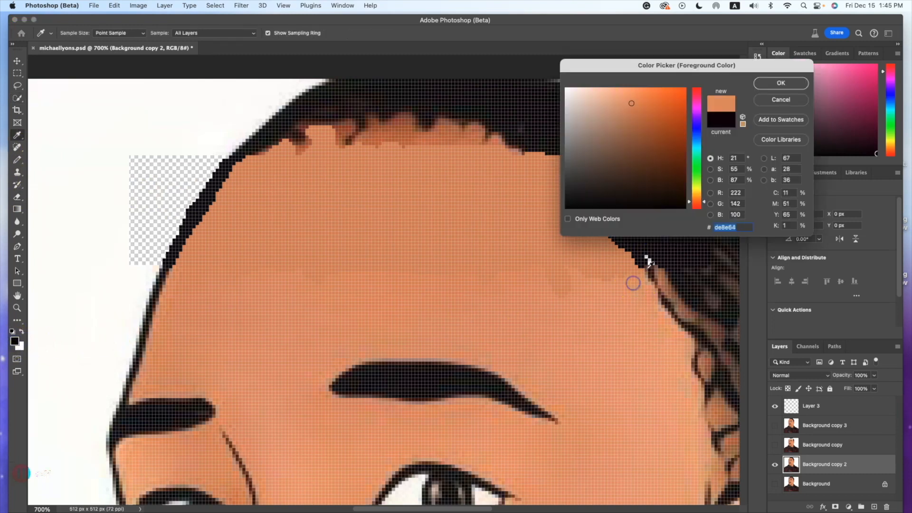
left_click(783, 82)
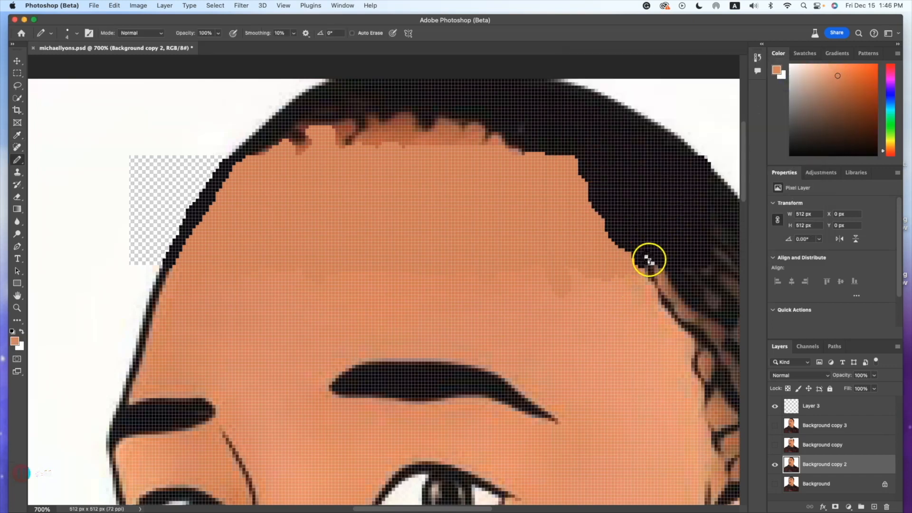
left_click(651, 259)
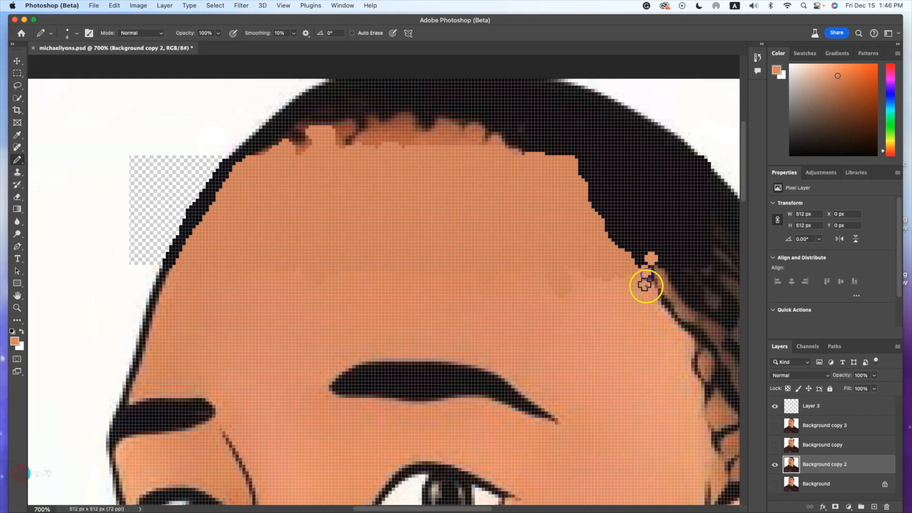
left_click(646, 275)
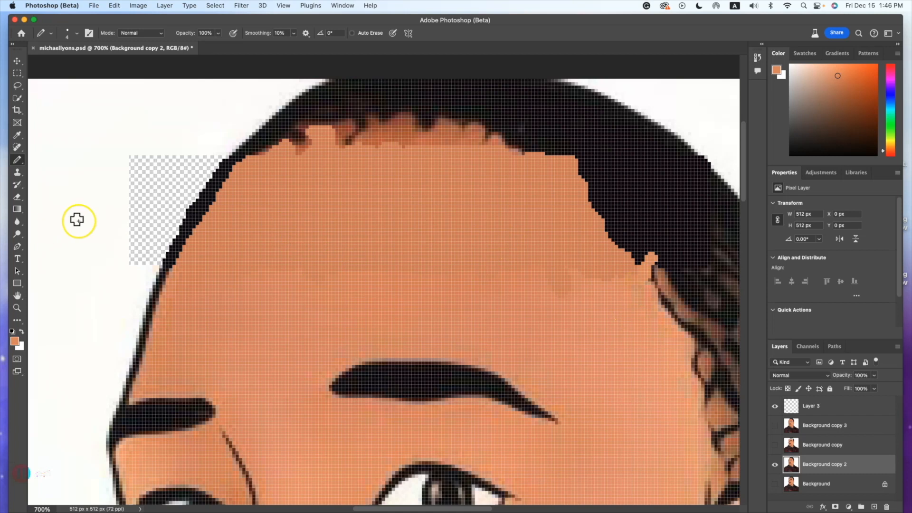
- Repaint the forehead up to the hairline with db8867, sampled above the eyebrow, to blend the patched skin into the original
left_click(14, 341)
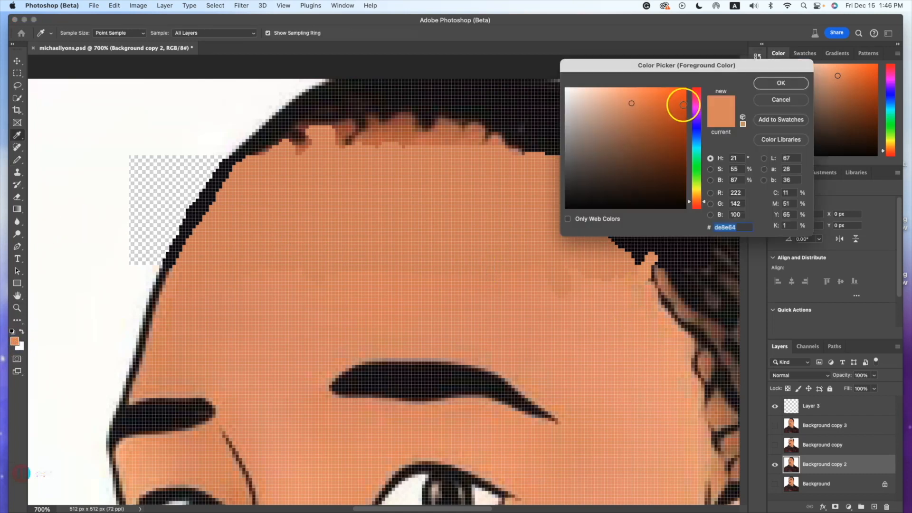
left_click(534, 321)
left_click(761, 86)
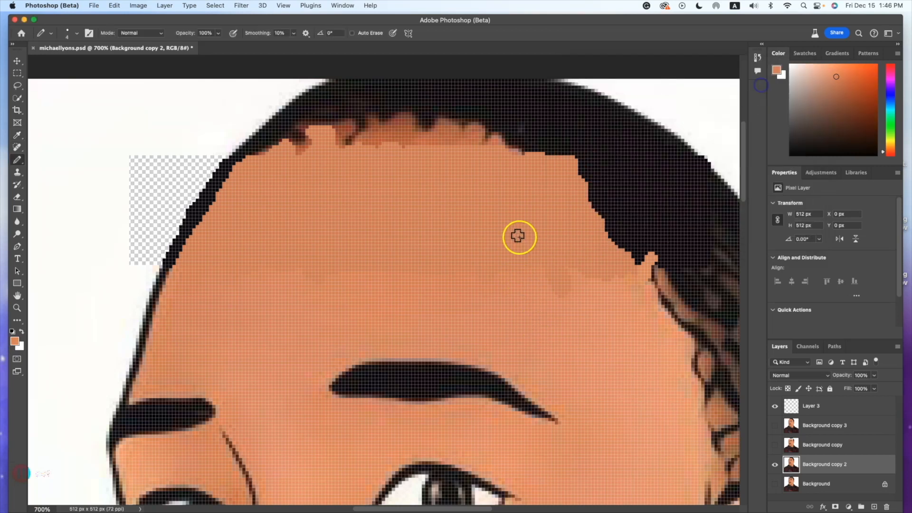
mouse_move(569, 257)
left_mouse_down()
mouse_move(612, 280)
mouse_move(605, 272)
mouse_move(593, 279)
mouse_move(625, 276)
mouse_move(592, 245)
mouse_move(593, 261)
mouse_move(602, 233)
mouse_move(400, 258)
mouse_move(555, 217)
mouse_move(407, 135)
mouse_move(362, 195)
mouse_move(279, 177)
left_mouse_up()
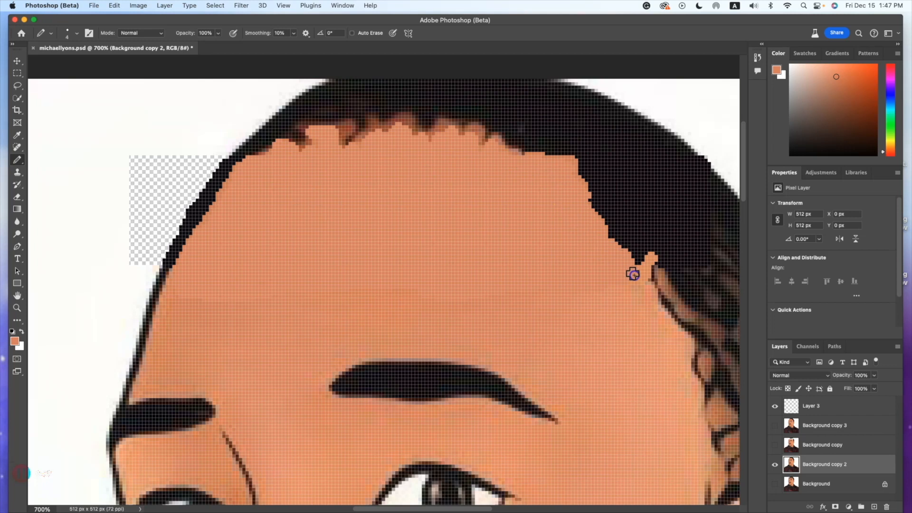
mouse_move(639, 292)
left_mouse_down()
mouse_move(485, 266)
mouse_move(428, 244)
mouse_move(280, 231)
left_mouse_up()
- Fill the remaining transparent area outside the head outline with the white sampled from the background beside the head
left_click(14, 341)
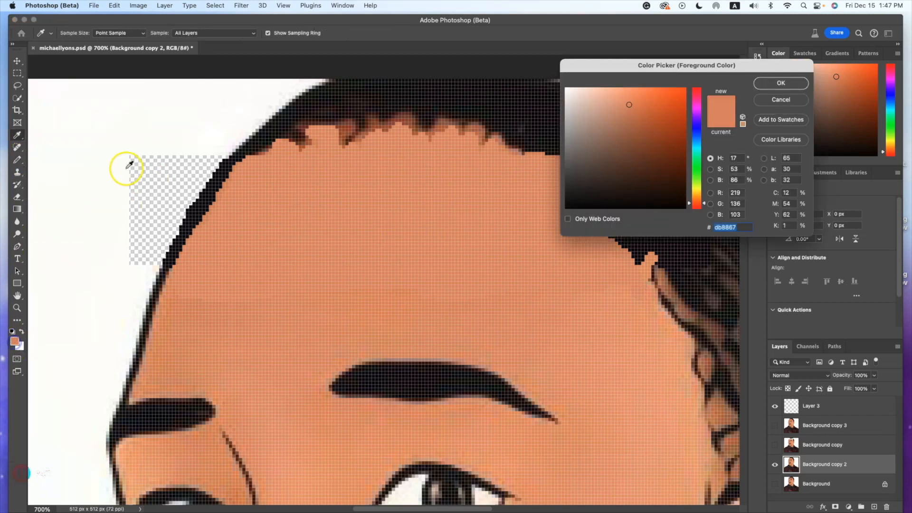
left_click(187, 127)
left_click(774, 81)
mouse_move(136, 151)
left_mouse_down()
mouse_move(135, 250)
mouse_move(208, 174)
mouse_move(160, 264)
left_mouse_up()
- Zoom out to 66.7% and center the whole portrait in the window to examine the retouched forehead and hair
key("z")
left_click(482, 324, "alt")
left_click(481, 366, "alt")
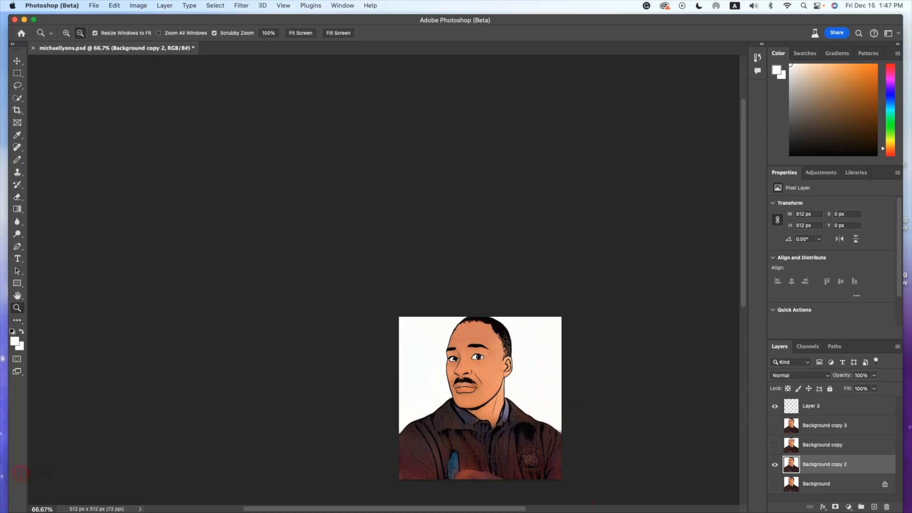
left_click(17, 296)
left_click_drag(444, 380, 365, 269)
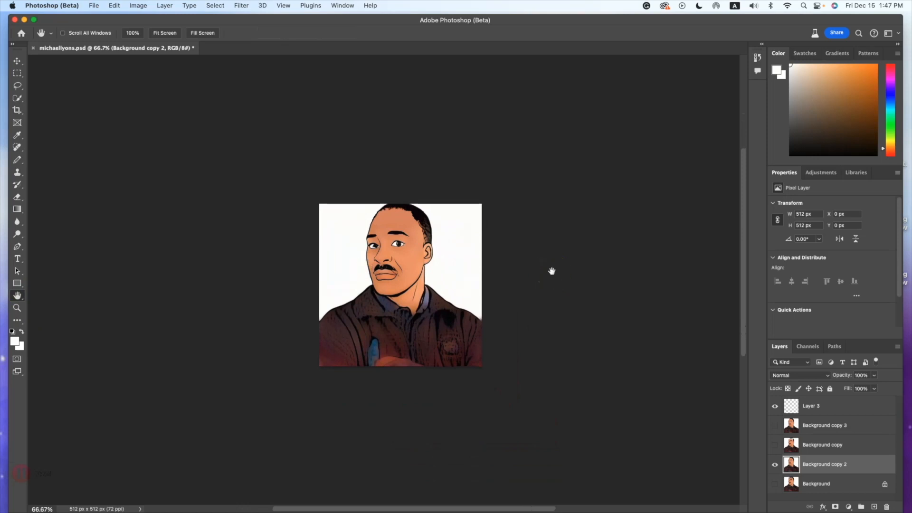
left_click(413, 268)
left_click(294, 256)
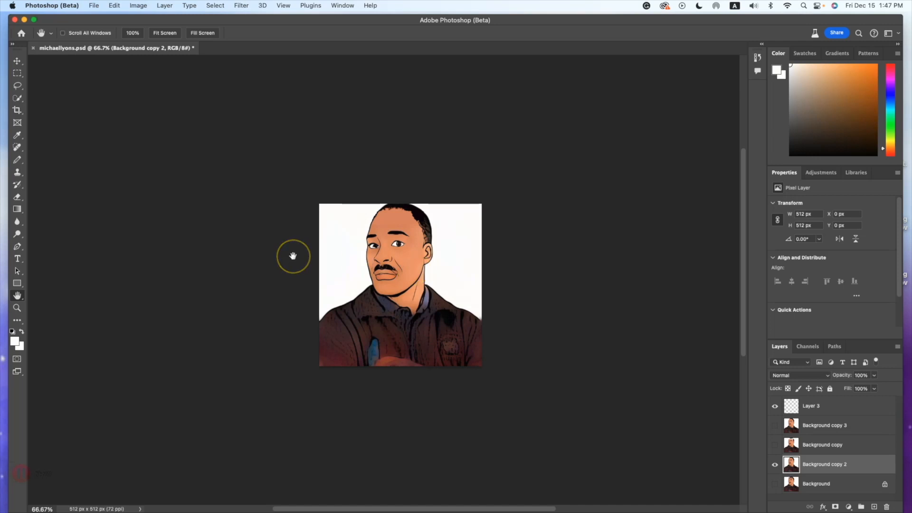